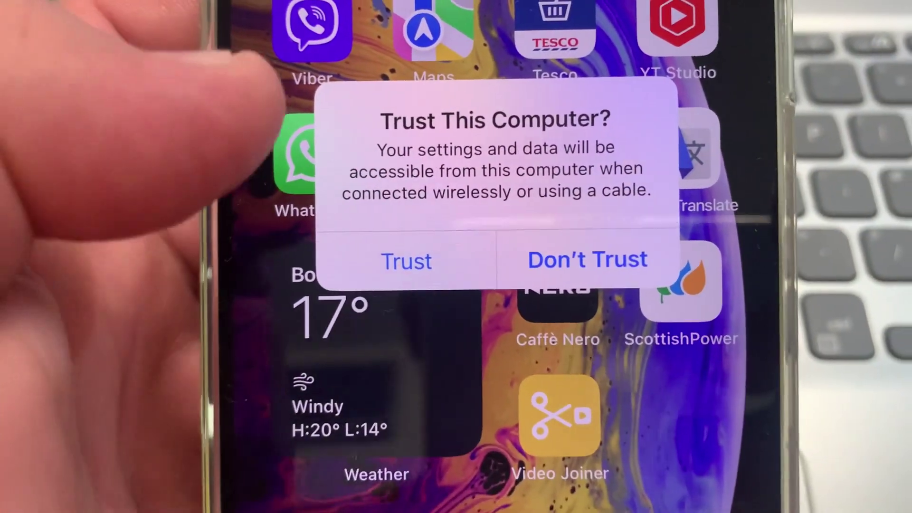
- Confirm Trust This Computer on the iPhone so the laptop can access its media
left_click(407, 261)
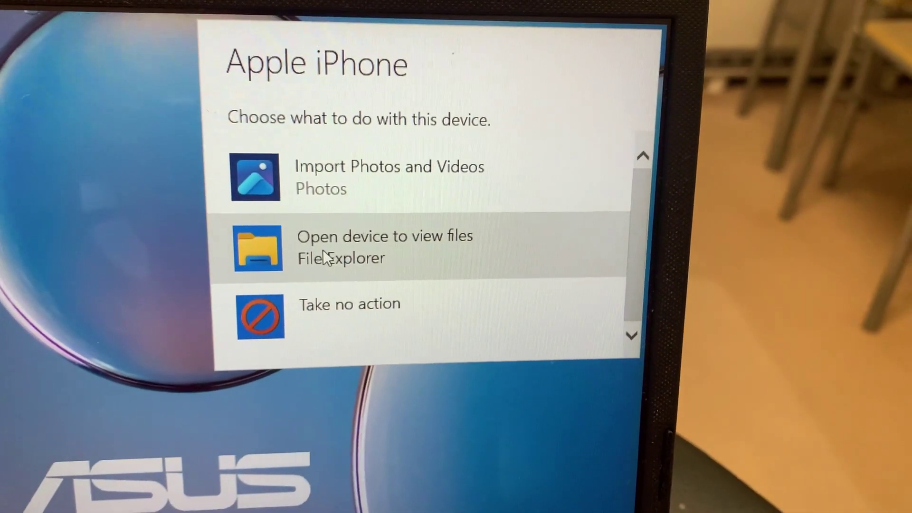
- Open the iPhone as a device and enter its Internal Storage folder
left_click(324, 257)
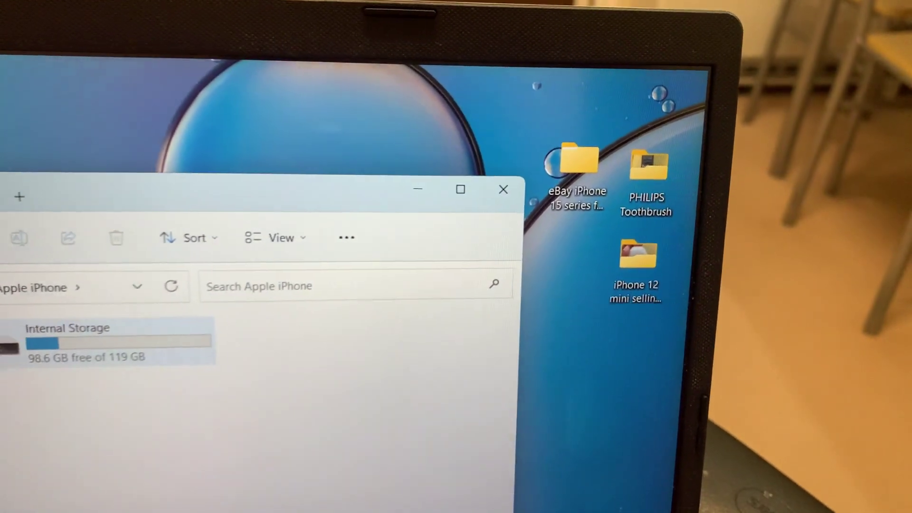
double_click(85, 341)
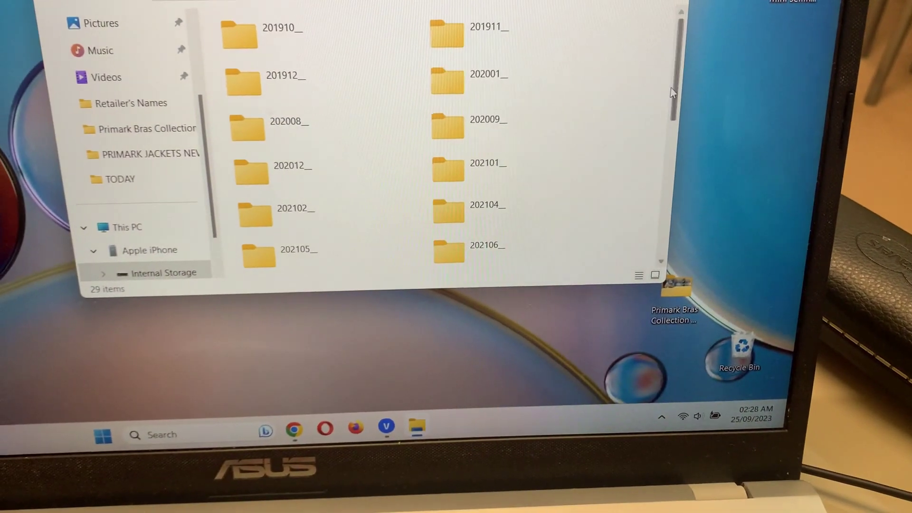
left_click_drag(674, 94, 698, 232)
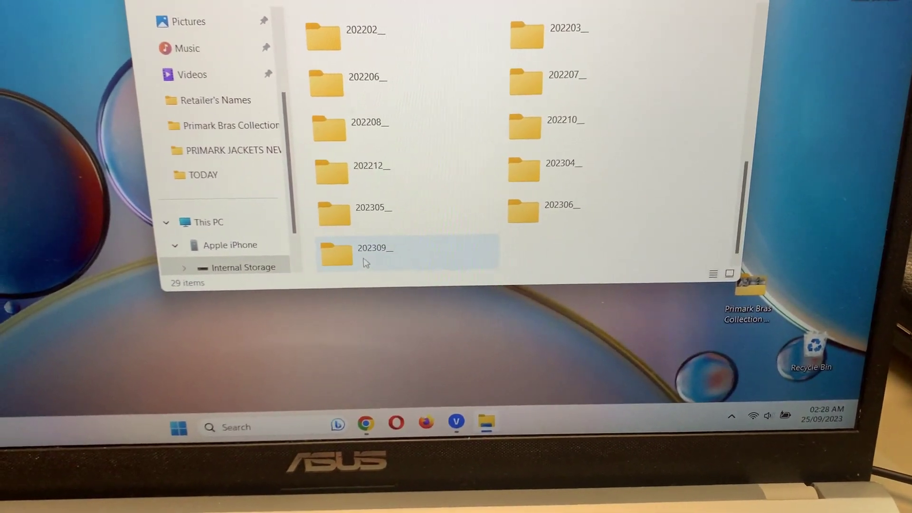
- In folder 202309_, drag photo IMG_5182 and video IMG_5183 onto the desktop
double_click(363, 262)
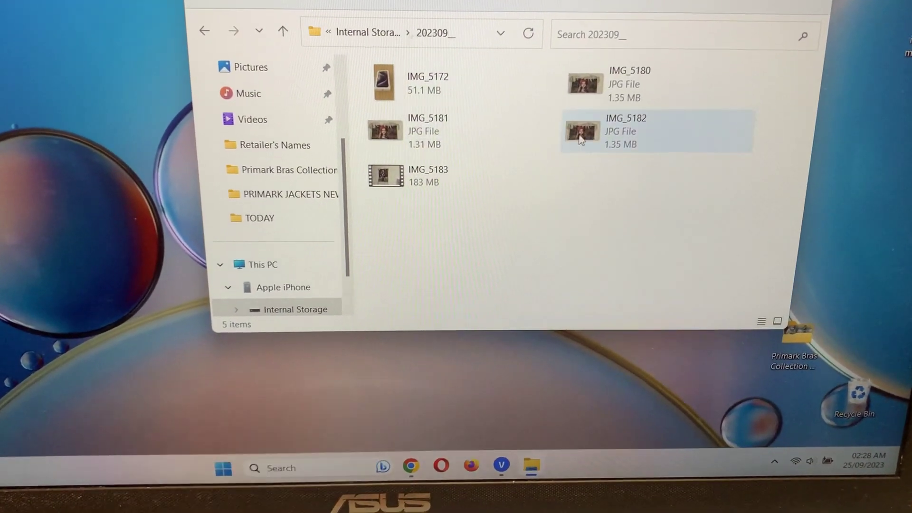
left_click_drag(568, 143, 172, 50)
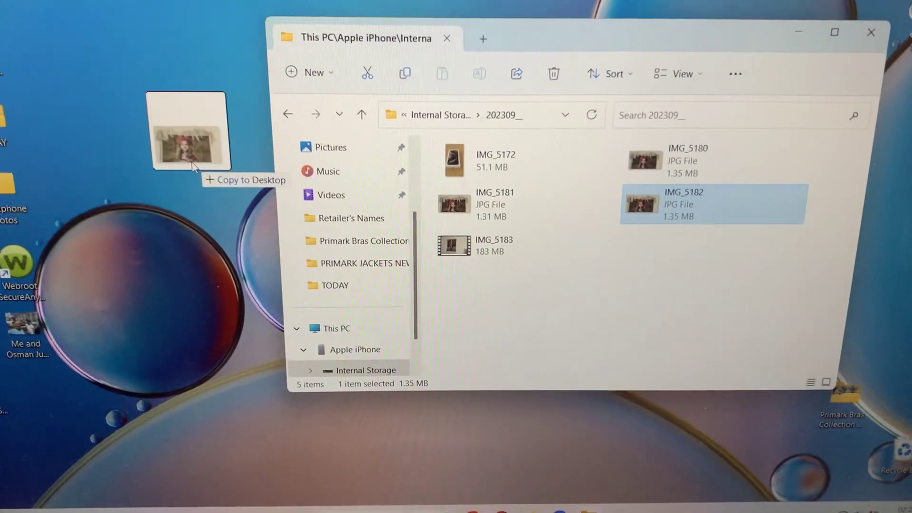
left_click_drag(171, 50, 173, 51)
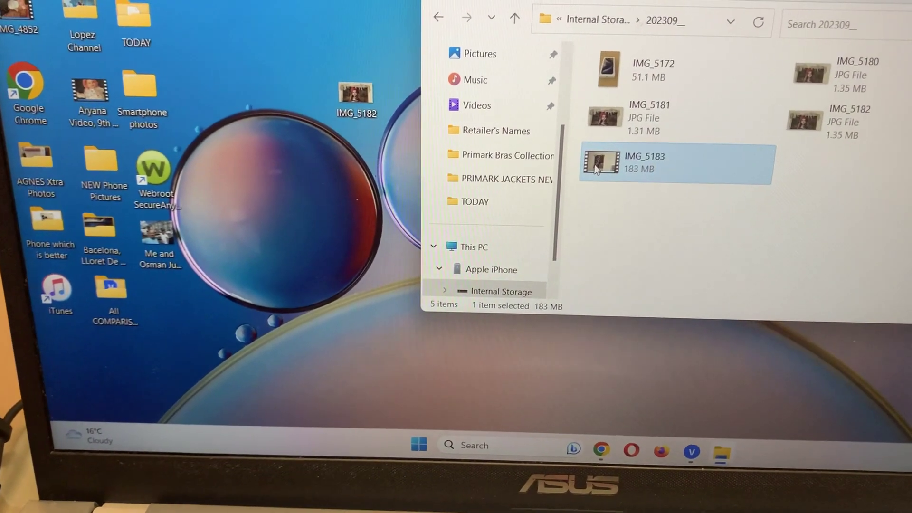
mouse_move(603, 147)
left_mouse_down()
mouse_move(510, 184)
mouse_move(336, 228)
left_mouse_up()
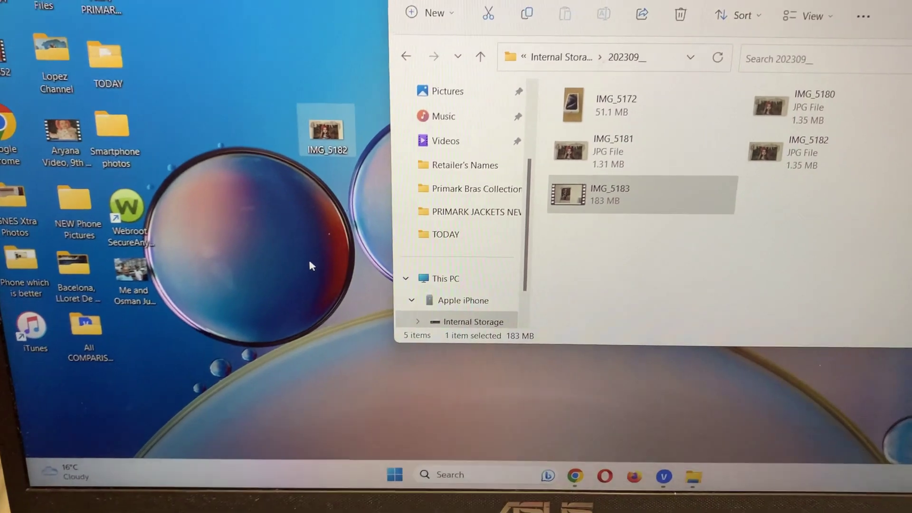